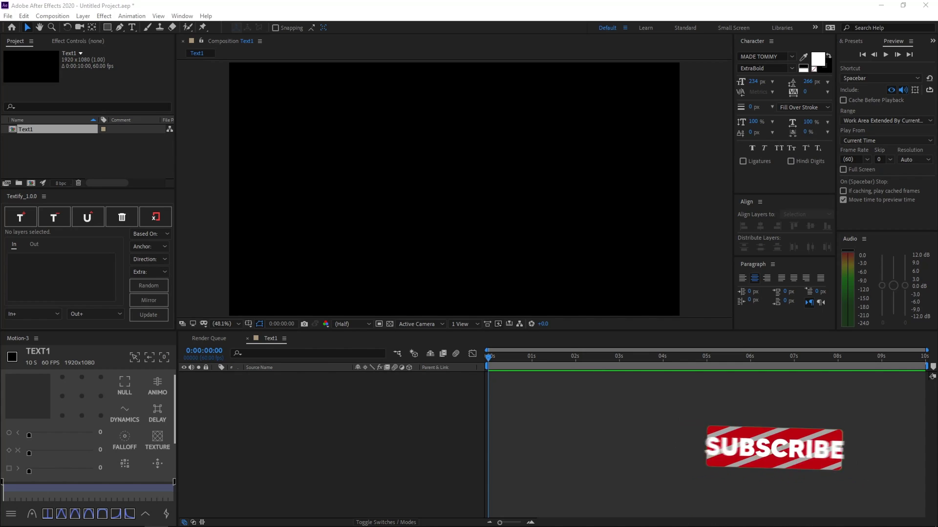
Create a text layer reading 'TEXT' in the Text1 composition
{"action": "left_click", "coordinate": [550, 397]}
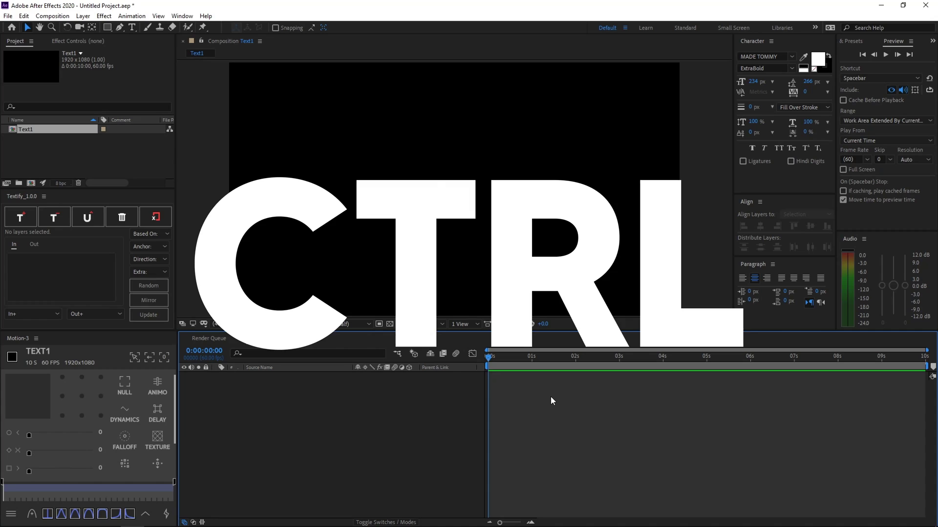
{"action": "key", "text": "ctrl+t"}
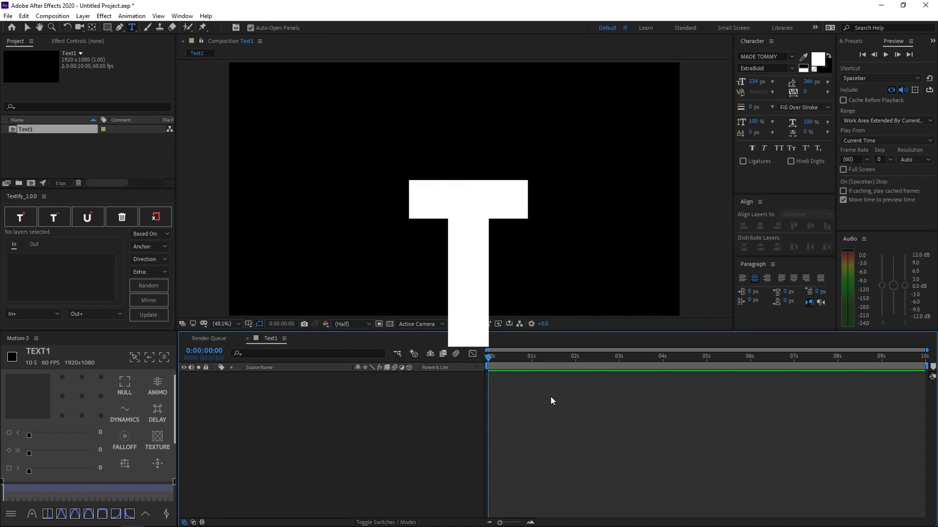
{"action": "left_click", "coordinate": [472, 212]}
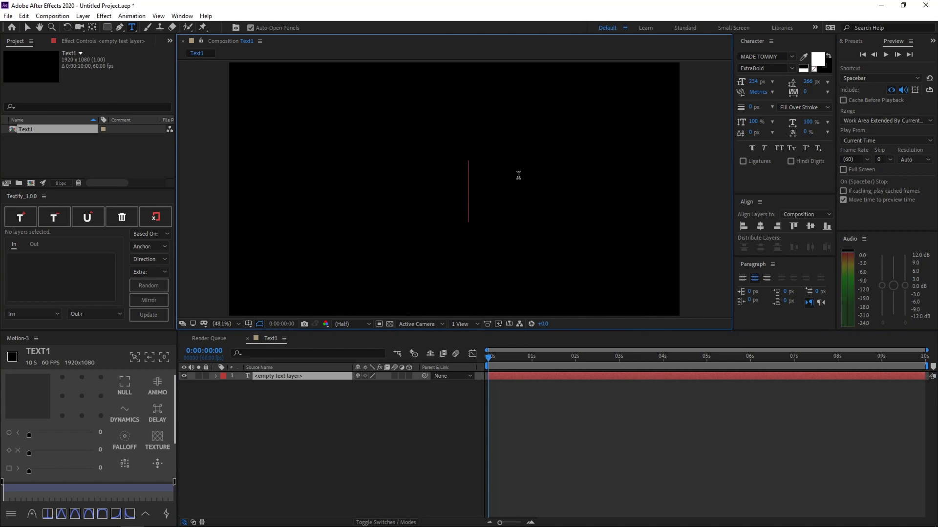
{"action": "type", "text": "TEXT"}
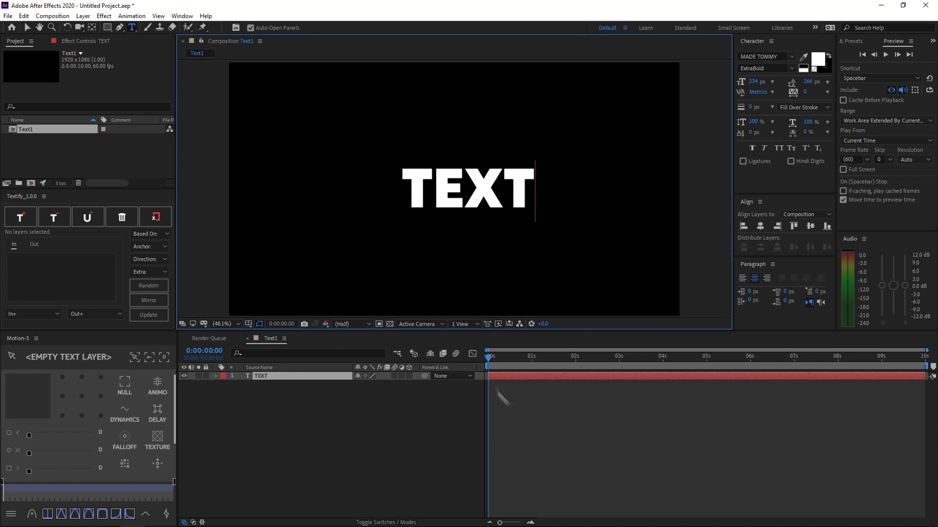
{"action": "key", "text": "Escape"}
{"action": "key", "text": "v"}
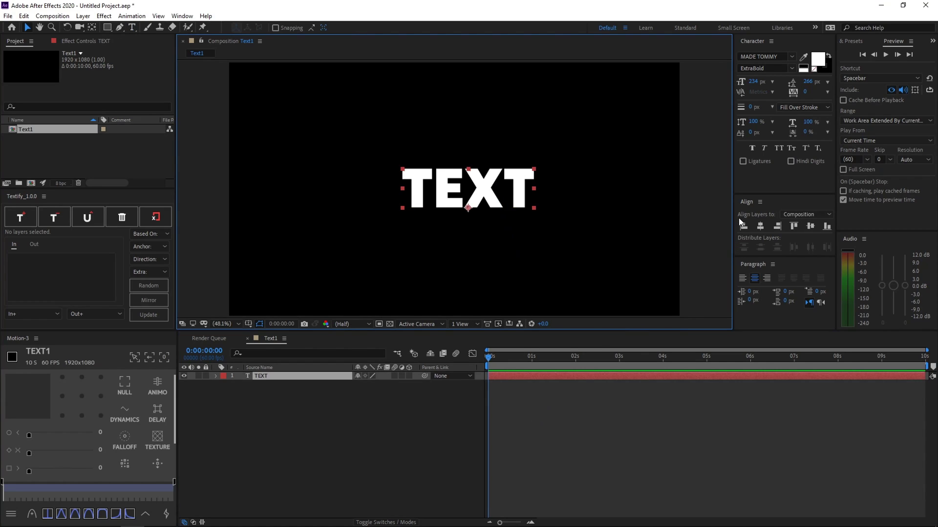
Centre the TEXT layer horizontally in the composition and keep it selected
{"action": "left_click", "coordinate": [760, 227]}
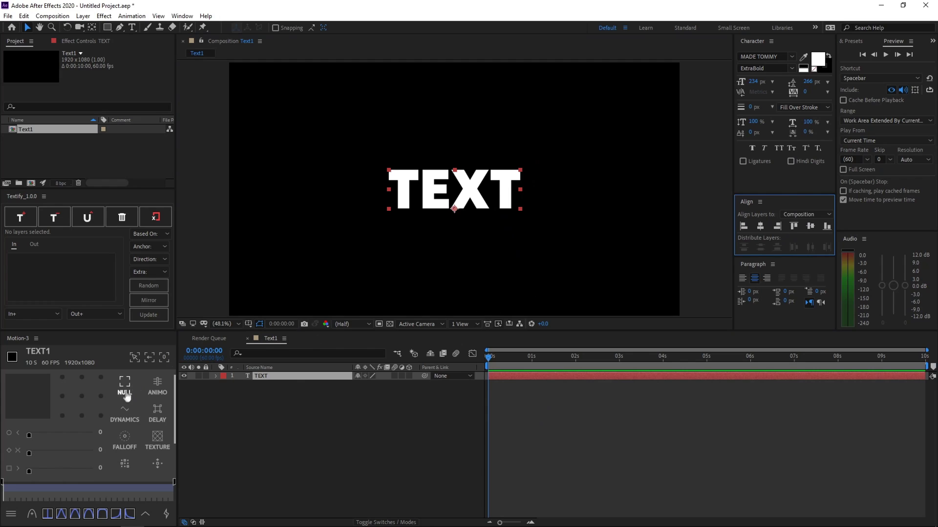
{"action": "left_click", "coordinate": [317, 406]}
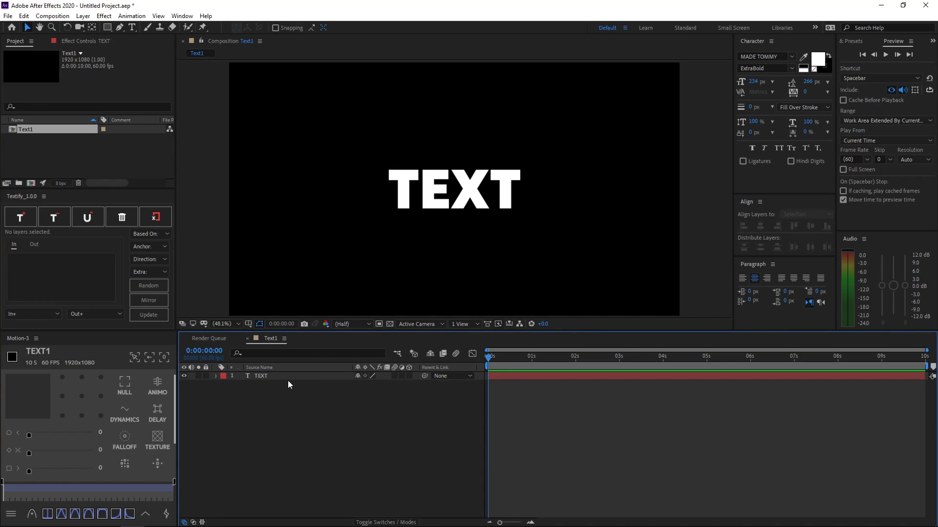
{"action": "left_click", "coordinate": [273, 381]}
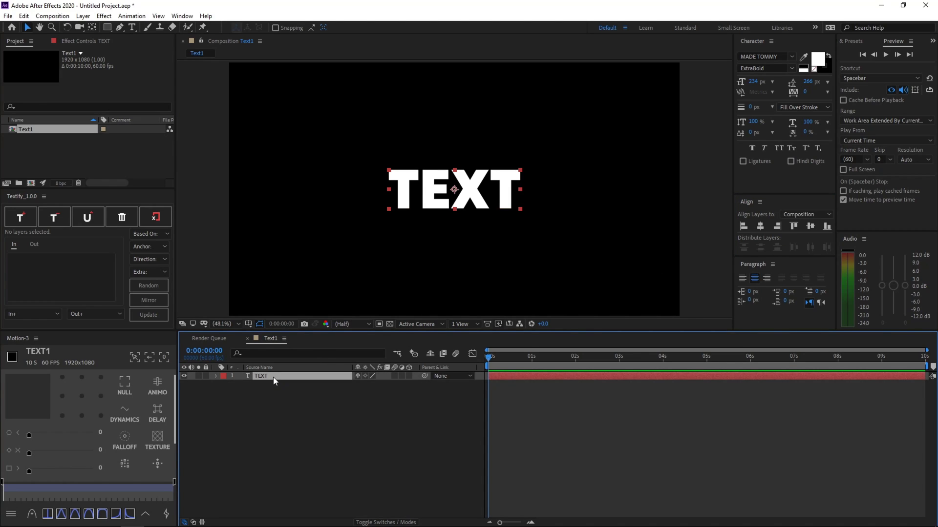
Duplicate the TEXT layer as TEXT 2 and apply CC Radial Fast Blur to the original
{"action": "key", "text": "ctrl+d"}
{"action": "left_click", "coordinate": [714, 394]}
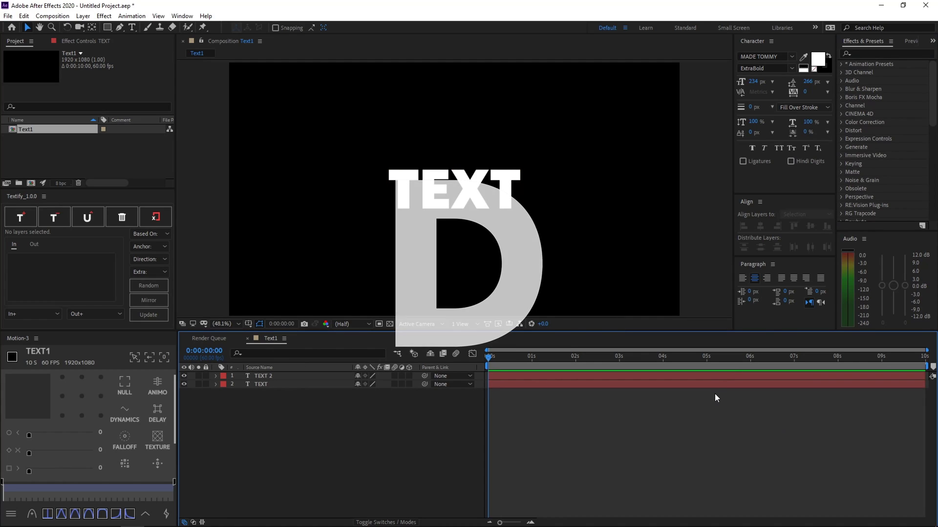
{"action": "left_click", "coordinate": [870, 52]}
{"action": "type", "text": "cc radi"}
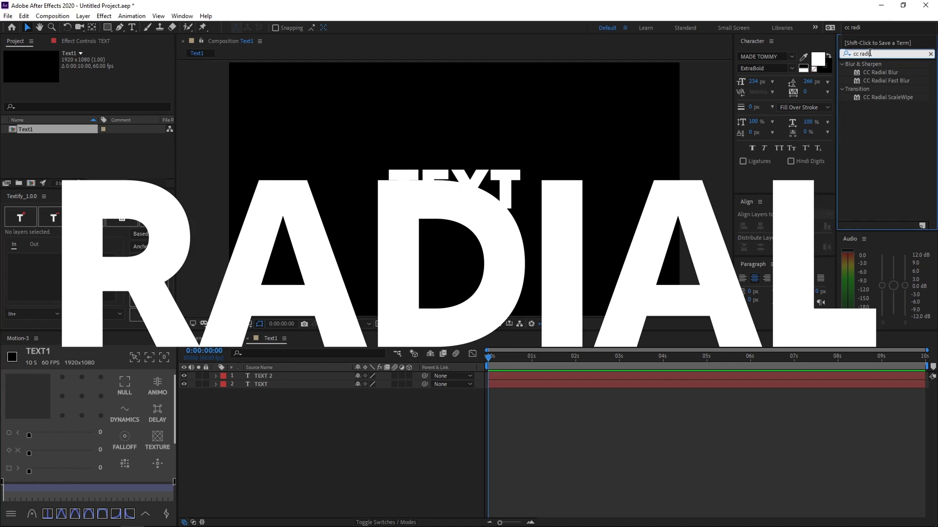
{"action": "left_click_drag", "start_coordinate": [911, 78], "coordinate": [313, 387]}
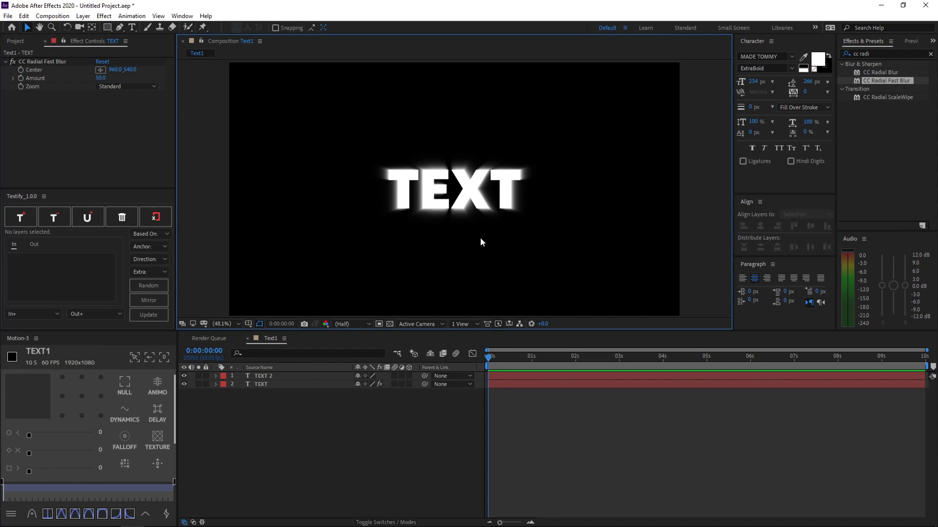
Set CC Radial Fast Blur's Amount on the TEXT layer to 90
{"action": "left_click", "coordinate": [562, 416]}
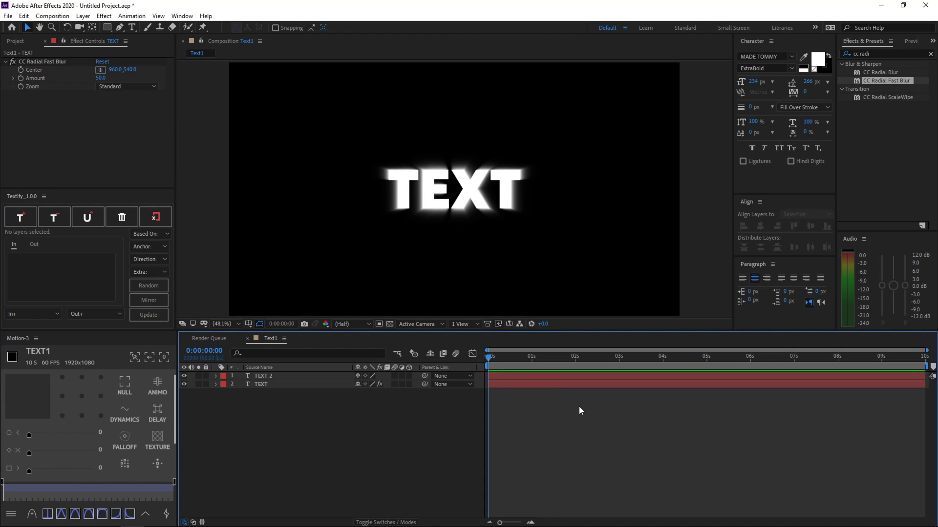
{"action": "left_click_drag", "start_coordinate": [99, 79], "coordinate": [100, 78]}
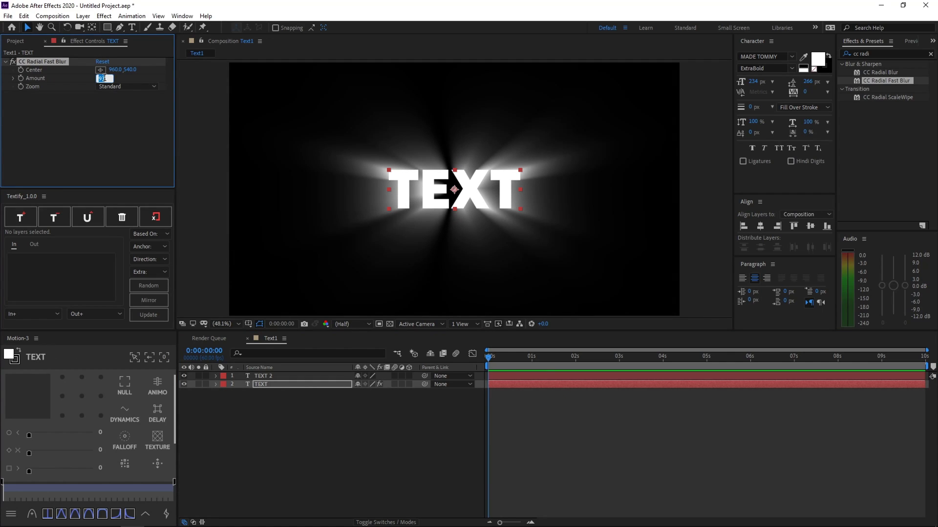
{"action": "type", "text": "90"}
{"action": "key", "text": "Return"}
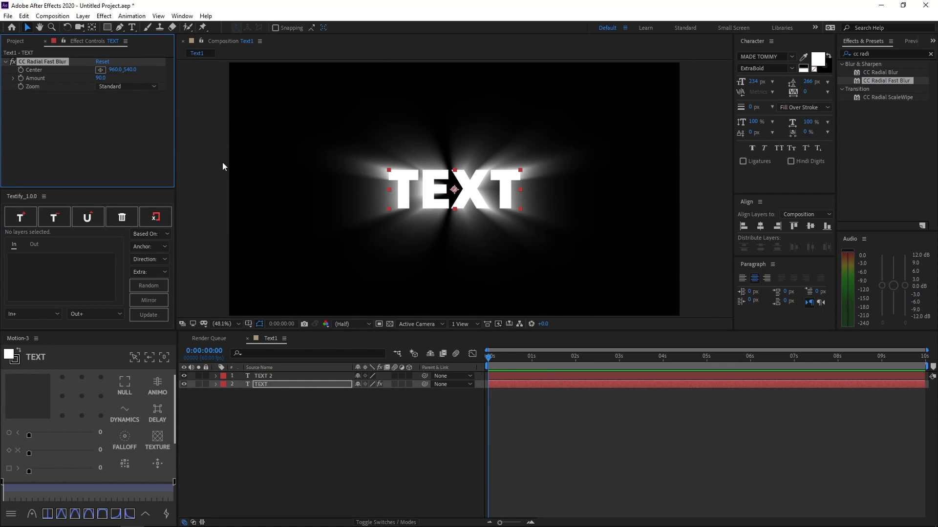
{"action": "left_click", "coordinate": [222, 162]}
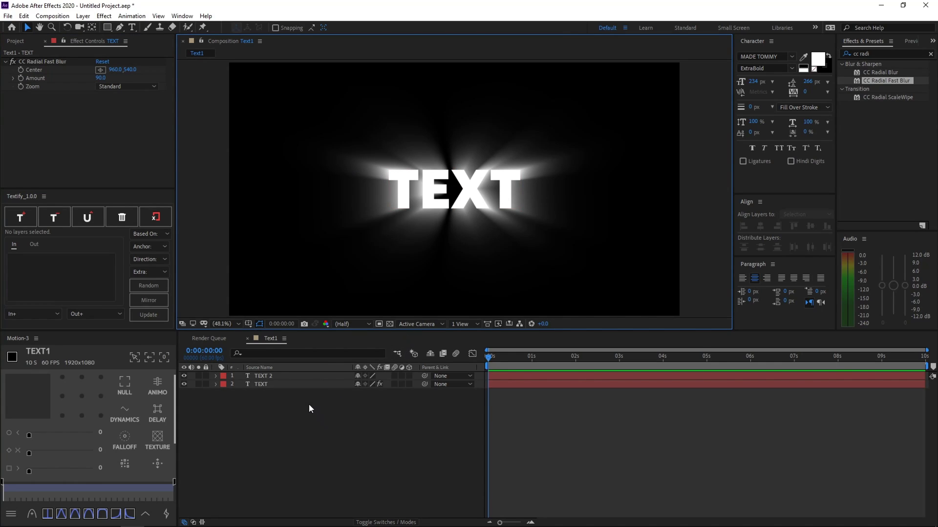
Lower the blurred TEXT layer's opacity to 44%
{"action": "left_click", "coordinate": [279, 384]}
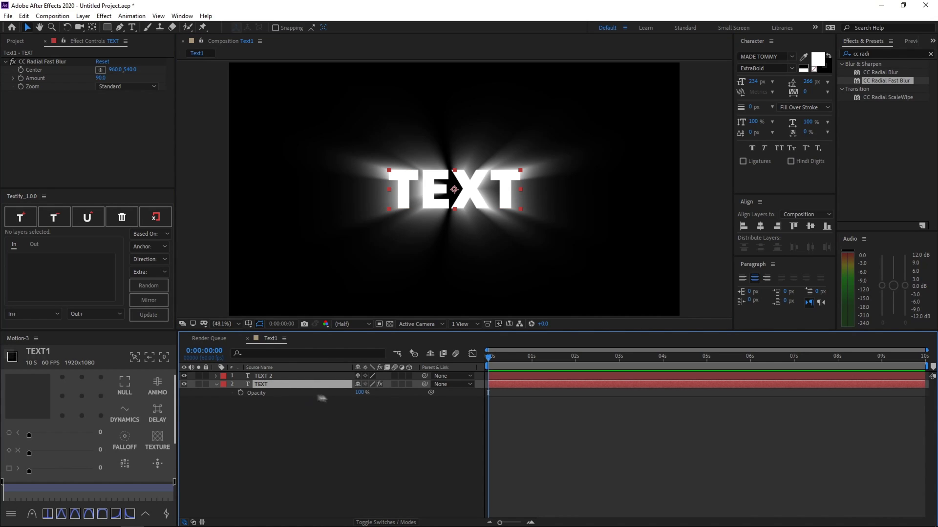
{"action": "key", "text": "t"}
{"action": "mouse_move", "coordinate": [360, 393]}
{"action": "left_mouse_down"}
{"action": "mouse_move", "coordinate": [346, 405]}
{"action": "mouse_move", "coordinate": [354, 400]}
{"action": "left_mouse_up"}
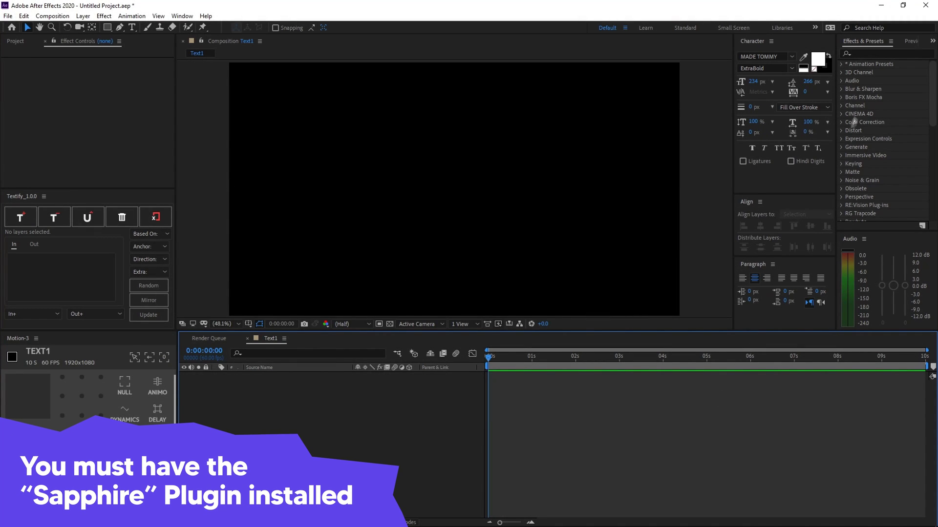
Create a new text layer reading 'TEXT' in the empty Text1 composition
{"action": "left_click", "coordinate": [131, 28]}
{"action": "left_click", "coordinate": [493, 200]}
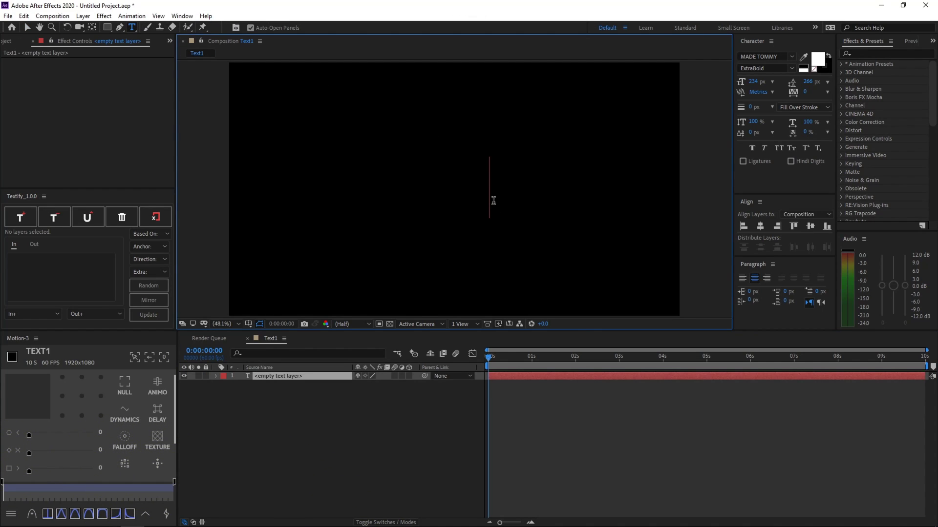
{"action": "type", "text": "TEXT"}
{"action": "key", "text": "ctrl+a"}
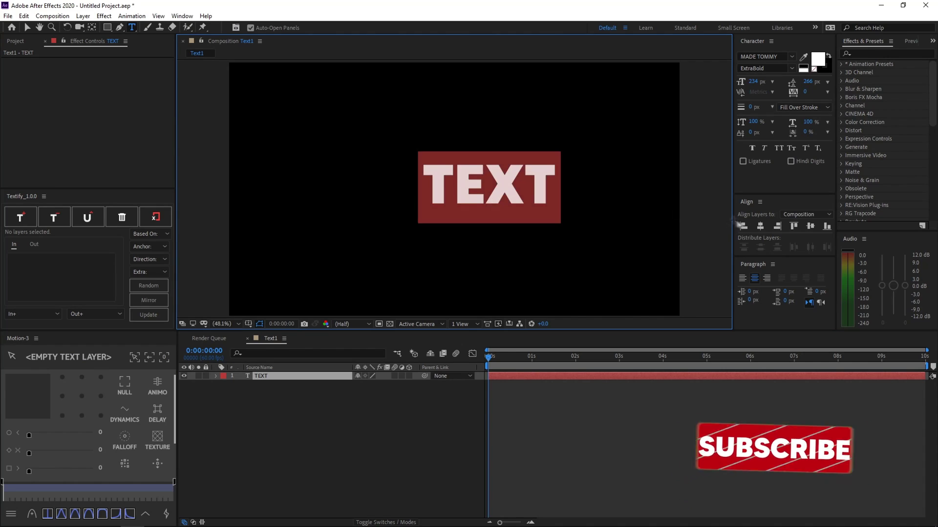
{"action": "key", "text": "Escape"}
{"action": "key", "text": "v"}
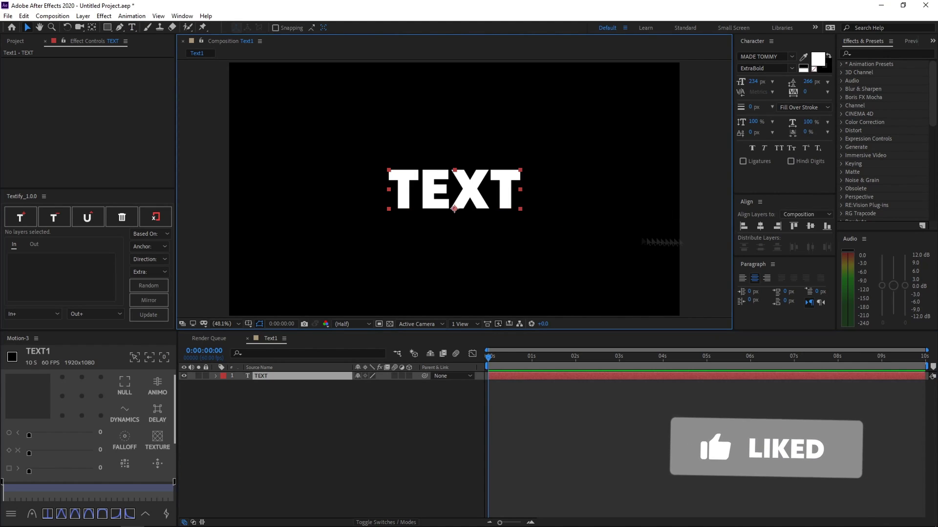
Find Sapphire S_Shake in Effects & Presets and apply it to the TEXT layer
{"action": "left_click", "coordinate": [875, 55]}
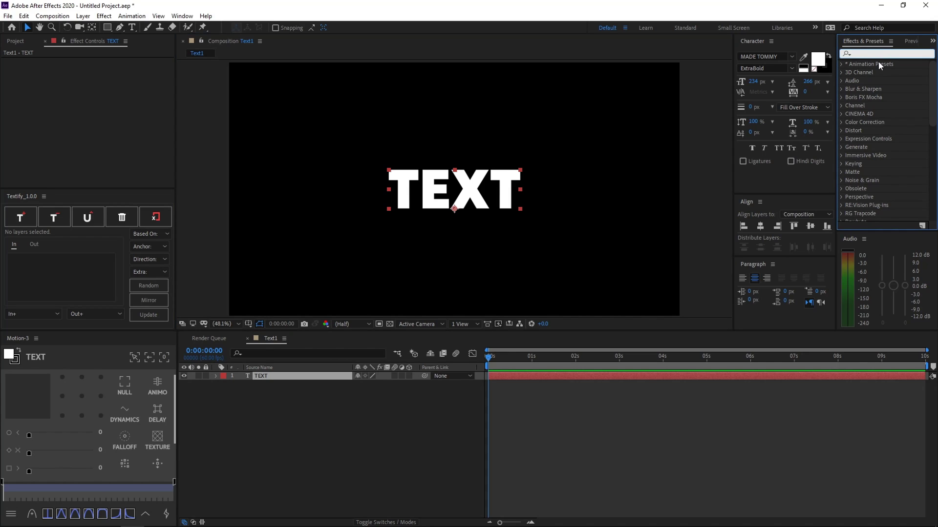
{"action": "type", "text": "s_"}
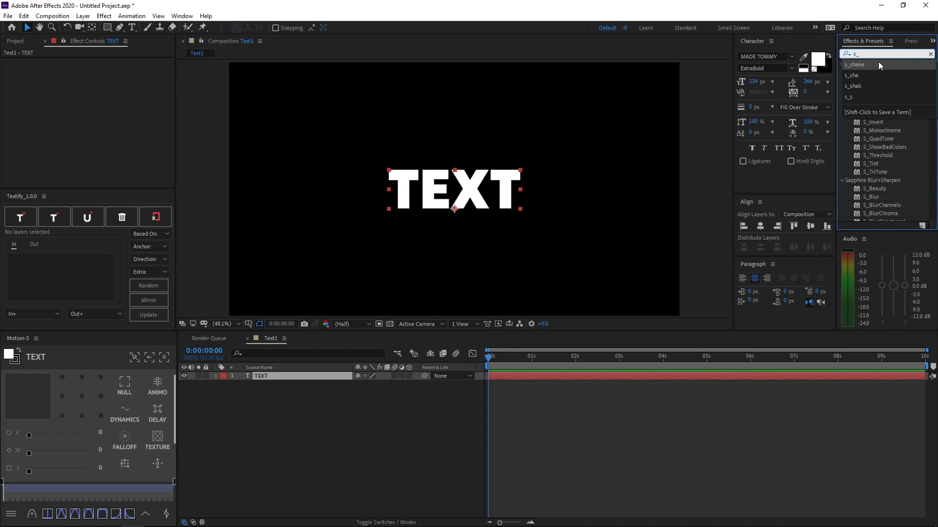
{"action": "left_click", "coordinate": [878, 65]}
{"action": "left_click_drag", "start_coordinate": [874, 73], "coordinate": [506, 201]}
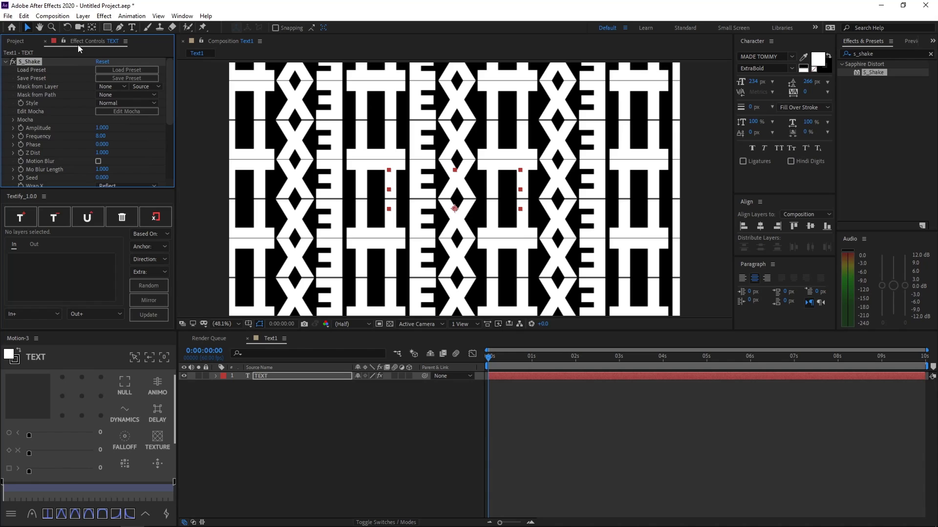
Set S_Shake's Wrap X and Wrap Y options to No
{"action": "scroll", "coordinate": [69, 107], "scroll_direction": "down", "scroll_amount": 3}
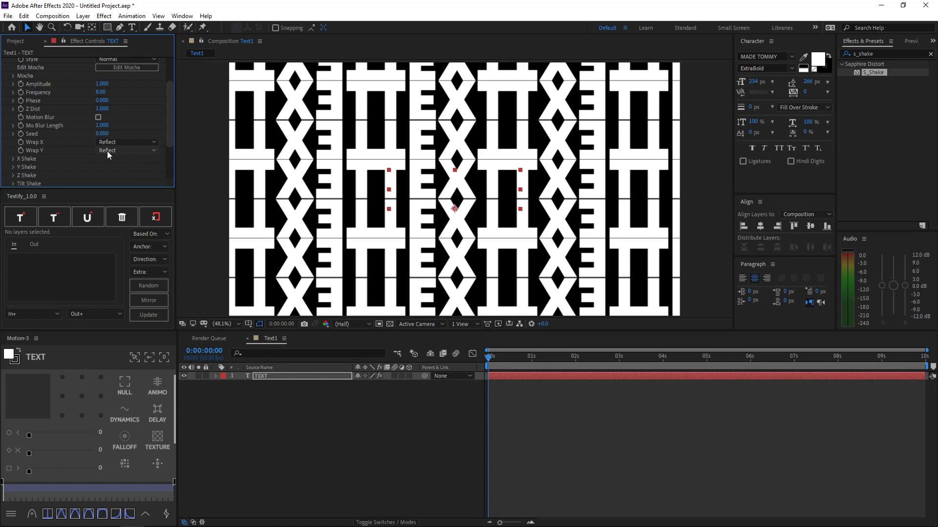
{"action": "left_click", "coordinate": [128, 143]}
{"action": "left_click", "coordinate": [128, 147]}
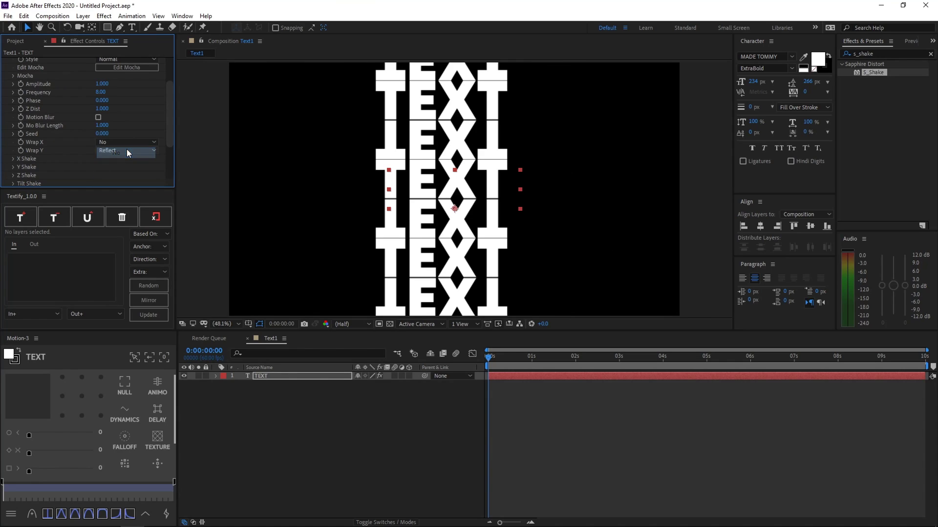
{"action": "left_click", "coordinate": [127, 148]}
{"action": "left_click", "coordinate": [124, 159]}
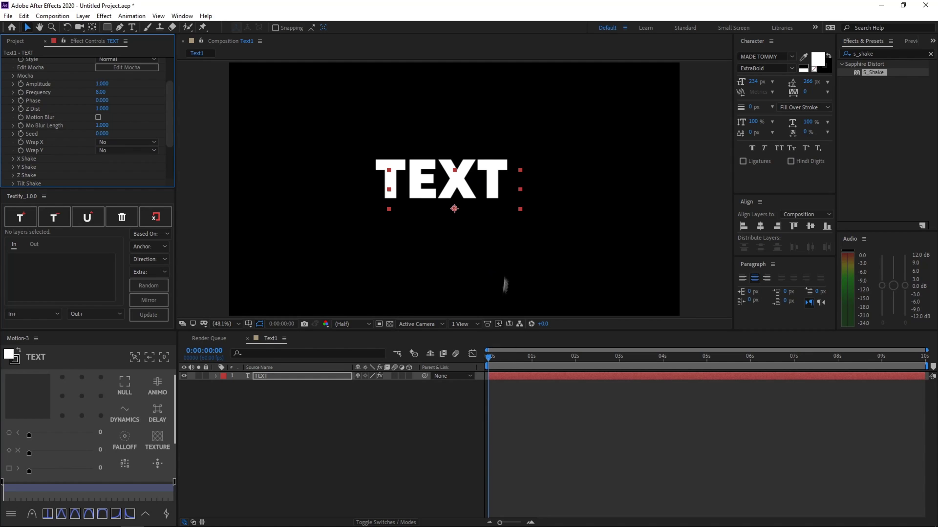
Preview the shake, then set S_Shake Amplitude to 0.250 and Frequency to 1.00
{"action": "key", "text": "space"}
{"action": "key", "text": "space"}
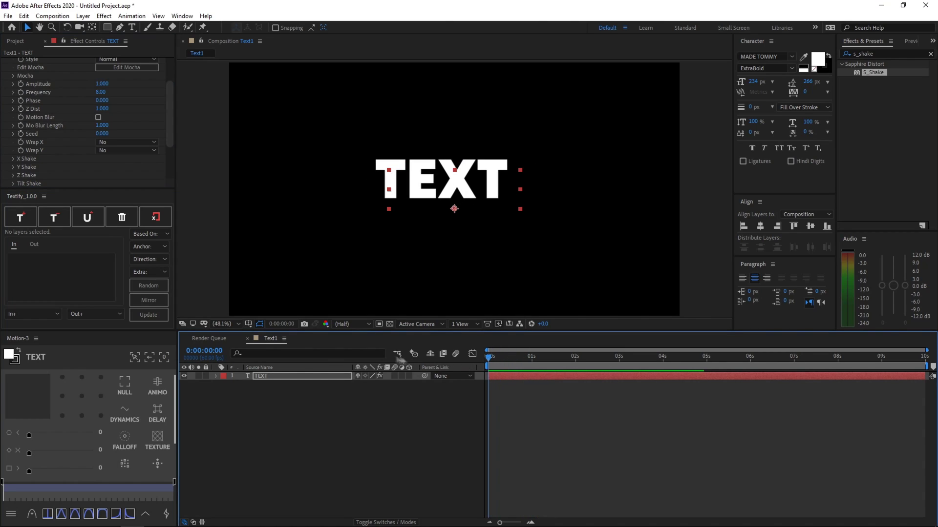
{"action": "scroll", "coordinate": [63, 153], "scroll_direction": "up", "scroll_amount": 1}
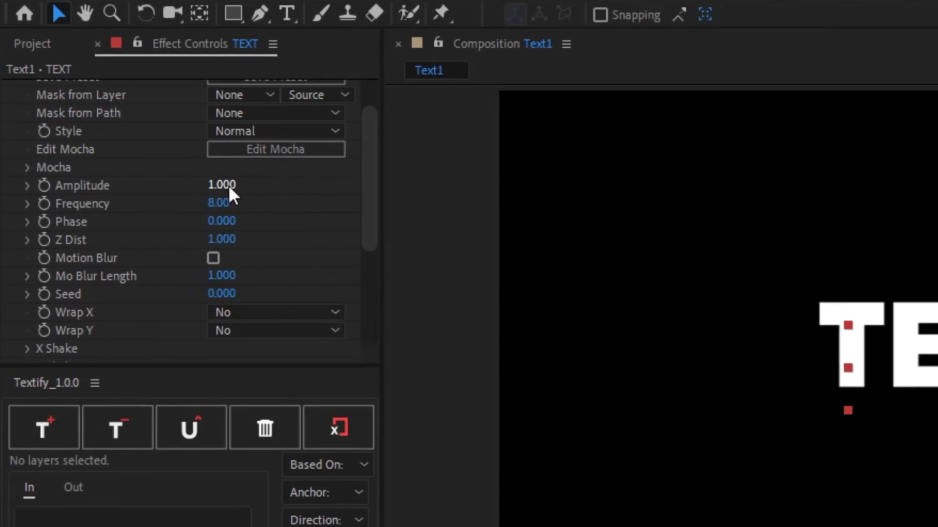
{"action": "left_click", "coordinate": [225, 186]}
{"action": "type", "text": "0.250"}
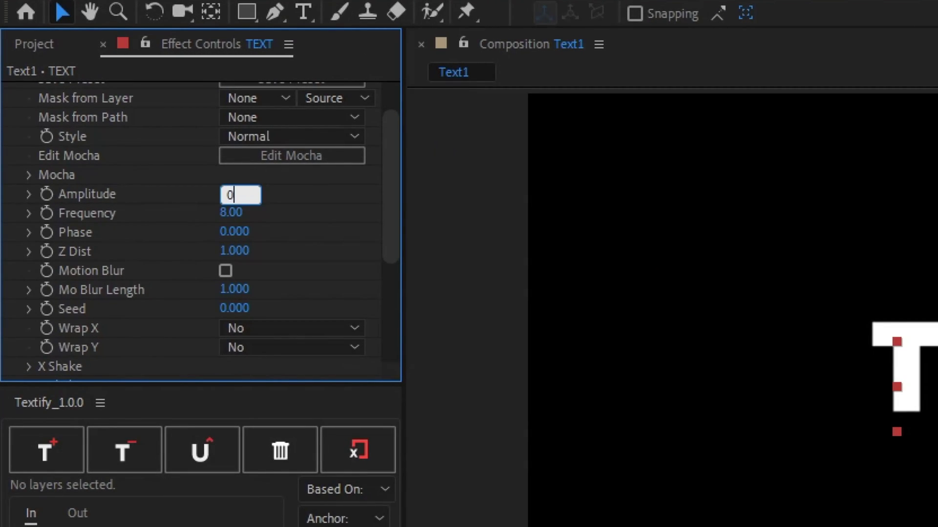
{"action": "key", "text": "Return"}
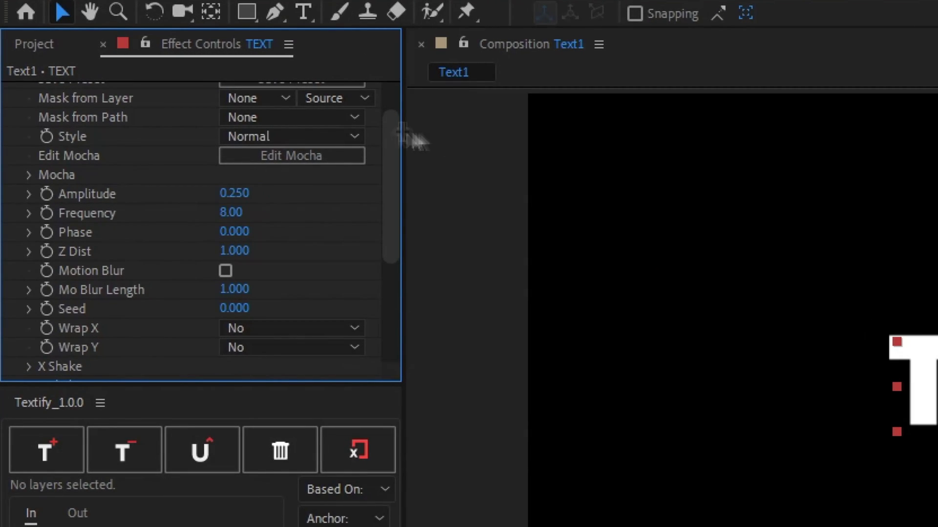
{"action": "left_click", "coordinate": [230, 213]}
{"action": "type", "text": "1"}
{"action": "key", "text": "Return"}
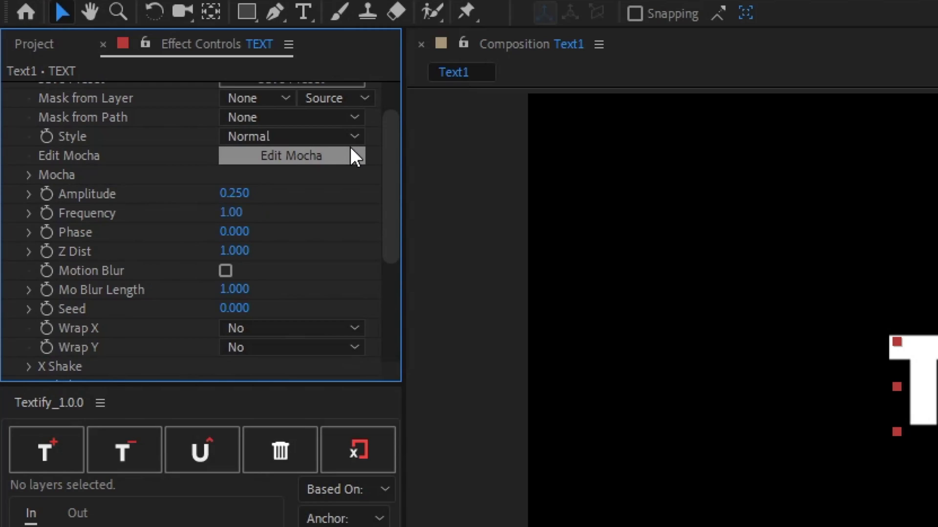
Raise S_Shake's Tilt Rand Amp under Tilt Shake to 8.70
{"action": "scroll", "coordinate": [346, 239], "scroll_direction": "down", "scroll_amount": 3}
{"action": "scroll", "coordinate": [346, 232], "scroll_direction": "down", "scroll_amount": 2}
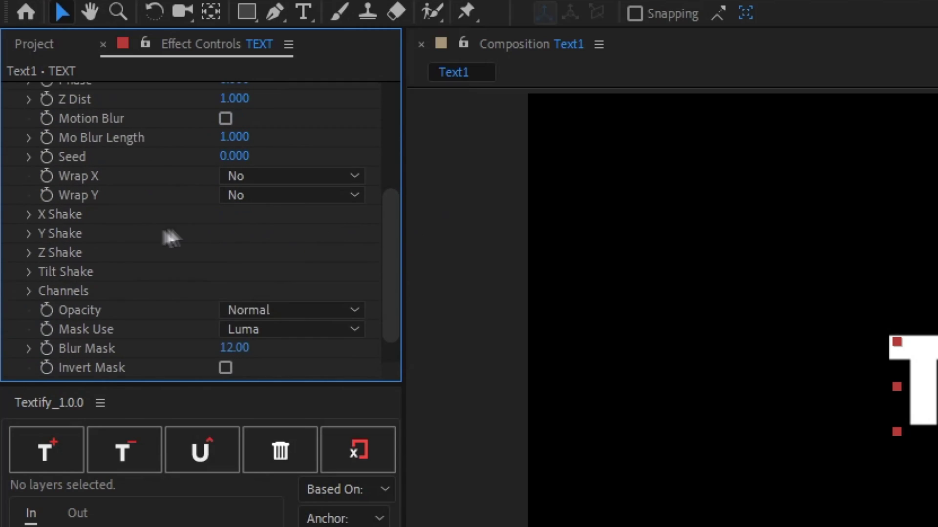
{"action": "left_click", "coordinate": [27, 271]}
{"action": "scroll", "coordinate": [229, 224], "scroll_direction": "down", "scroll_amount": 2}
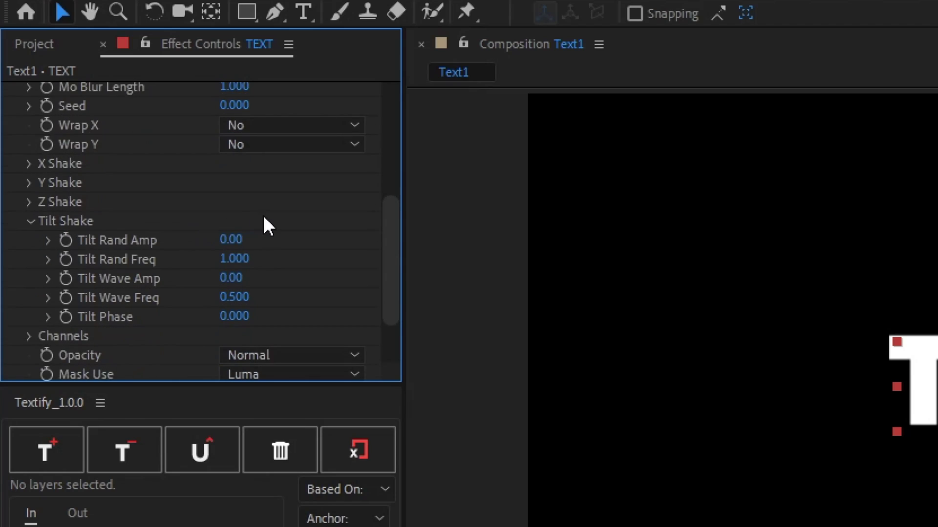
{"action": "left_click_drag", "start_coordinate": [234, 242], "coordinate": [323, 240]}
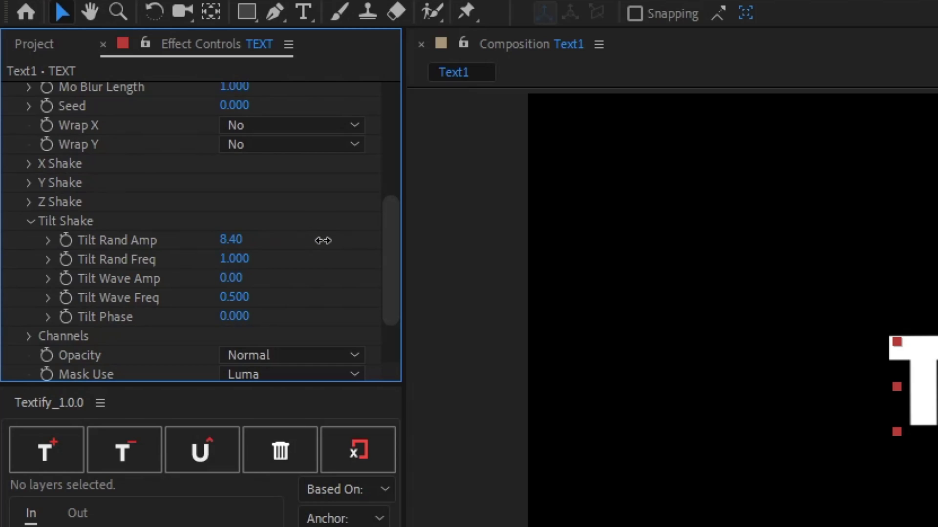
{"action": "left_click", "coordinate": [635, 442]}
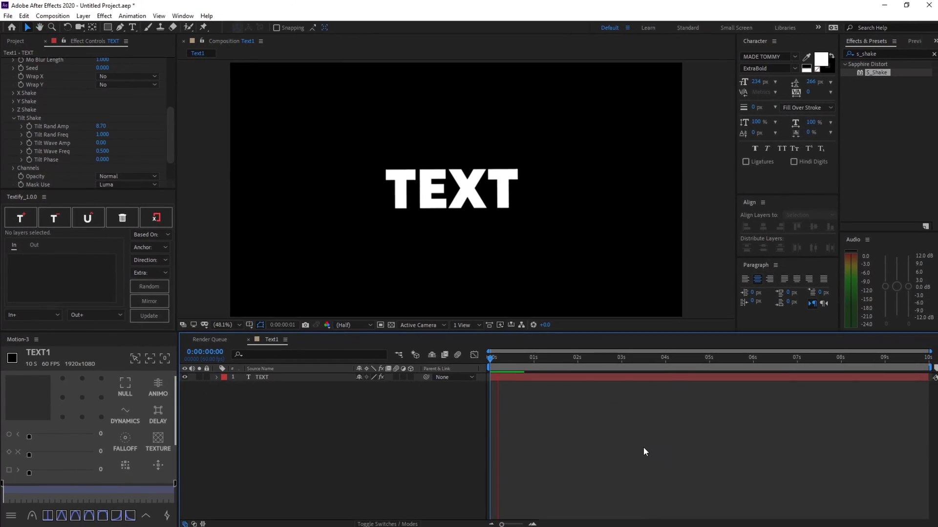
Play a preview of the shaking TEXT layer
{"action": "key", "text": "space"}
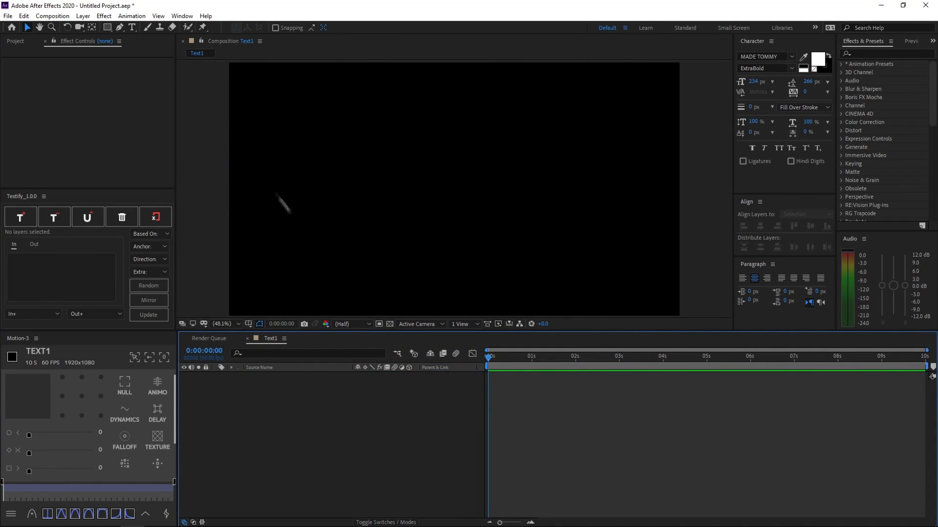
Create a 'TEXT' text layer centred horizontally and vertically in the composition
{"action": "left_click", "coordinate": [132, 26]}
{"action": "left_click", "coordinate": [417, 165]}
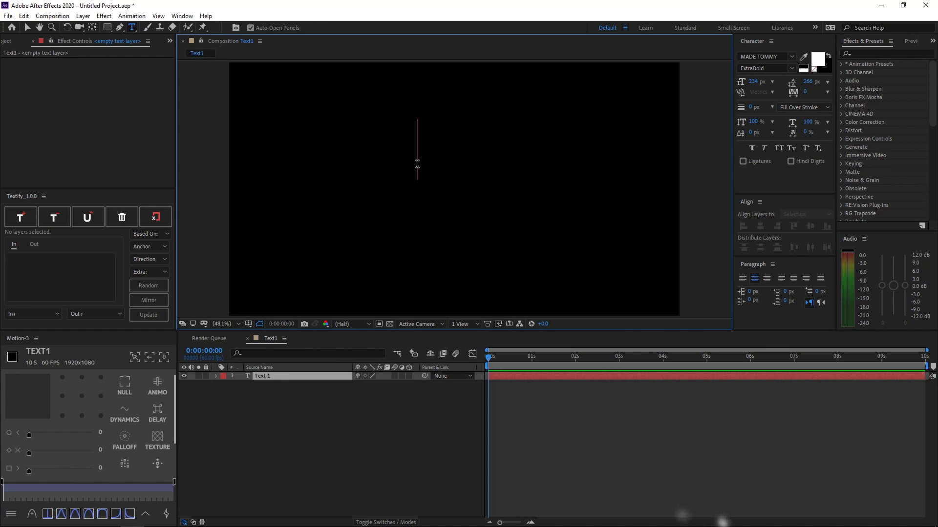
{"action": "type", "text": "TEXT"}
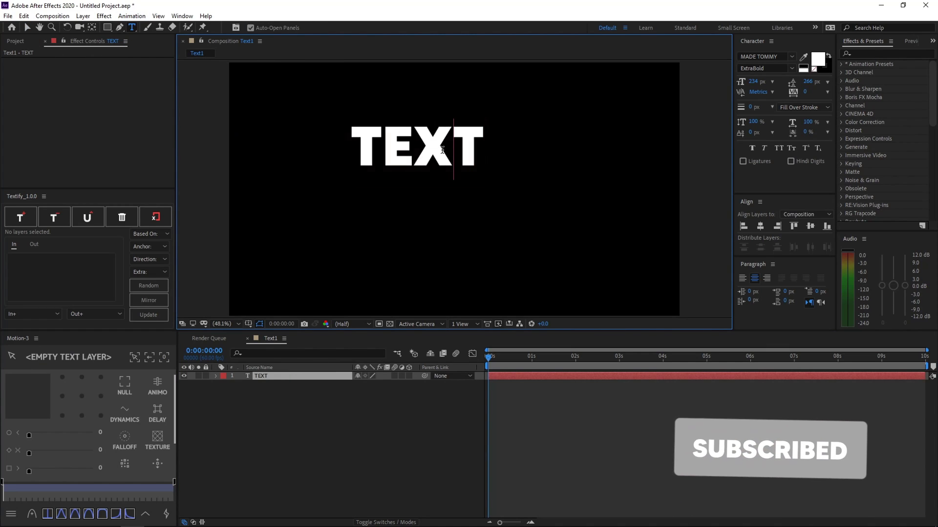
{"action": "left_click", "coordinate": [760, 226]}
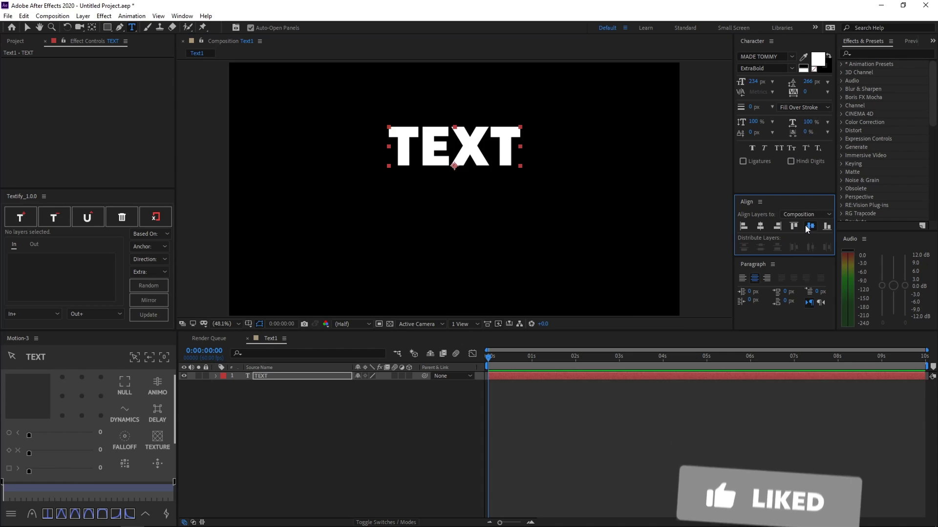
{"action": "left_click", "coordinate": [810, 226]}
Deselect the text layer and start a new 1920×1080 solid with Ctrl+Y
{"action": "key", "text": "v"}
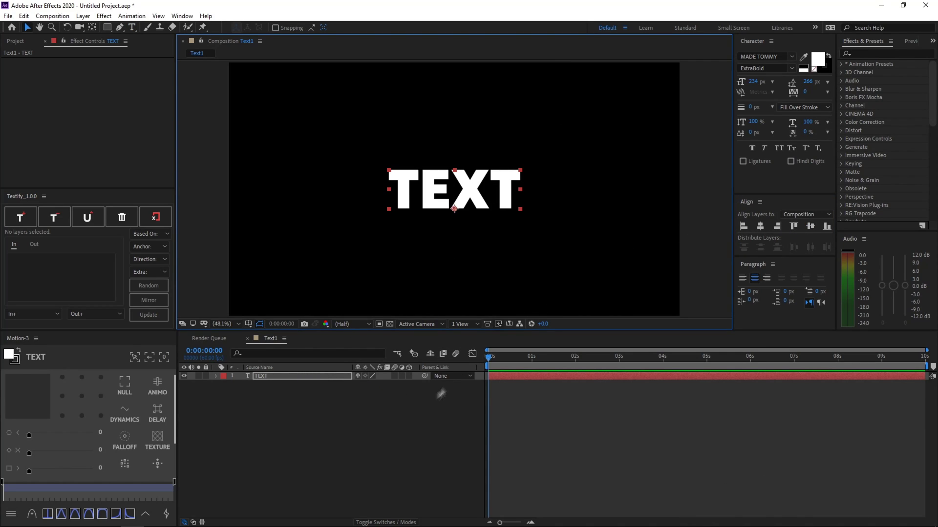
{"action": "left_click", "coordinate": [423, 405]}
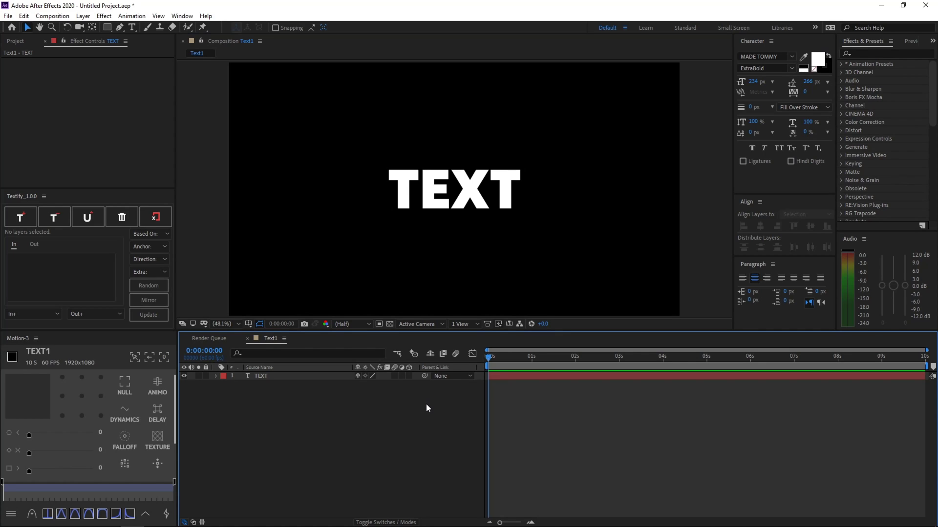
{"action": "key", "text": "ctrl+y"}
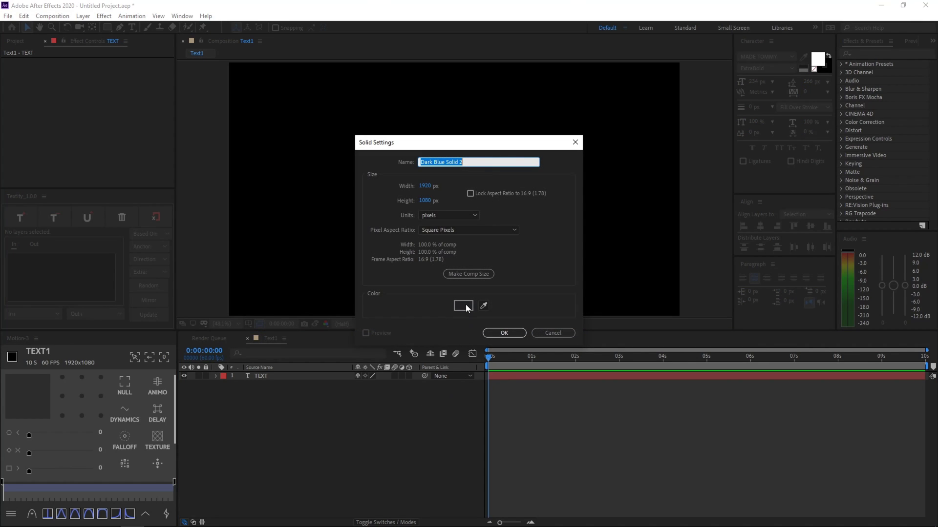
Create the dark blue solid, place it beneath TEXT, and apply Saber to it
{"action": "left_click", "coordinate": [505, 332]}
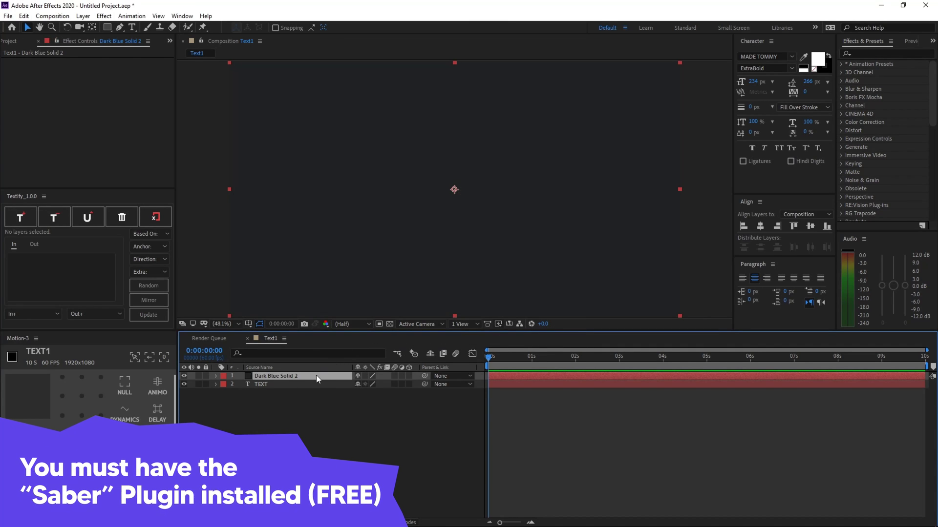
{"action": "left_click_drag", "start_coordinate": [316, 375], "coordinate": [312, 389]}
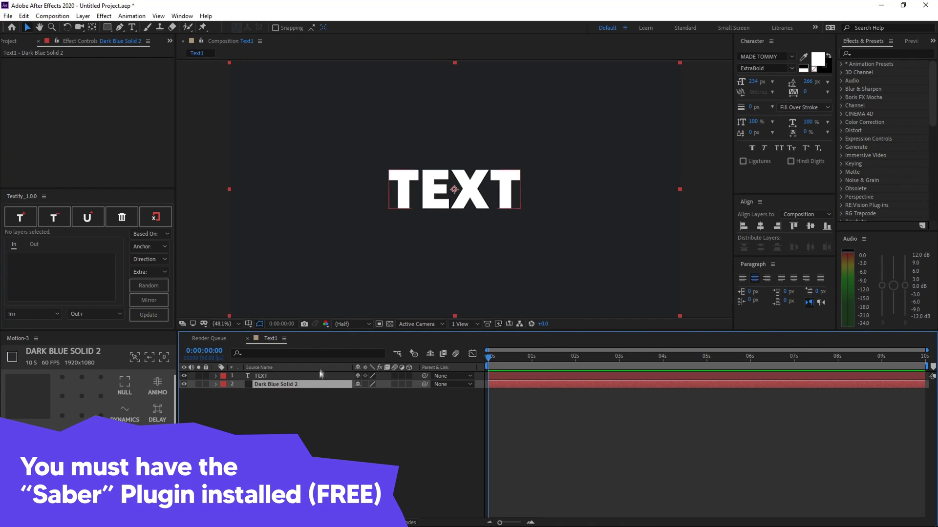
{"action": "left_click", "coordinate": [874, 55]}
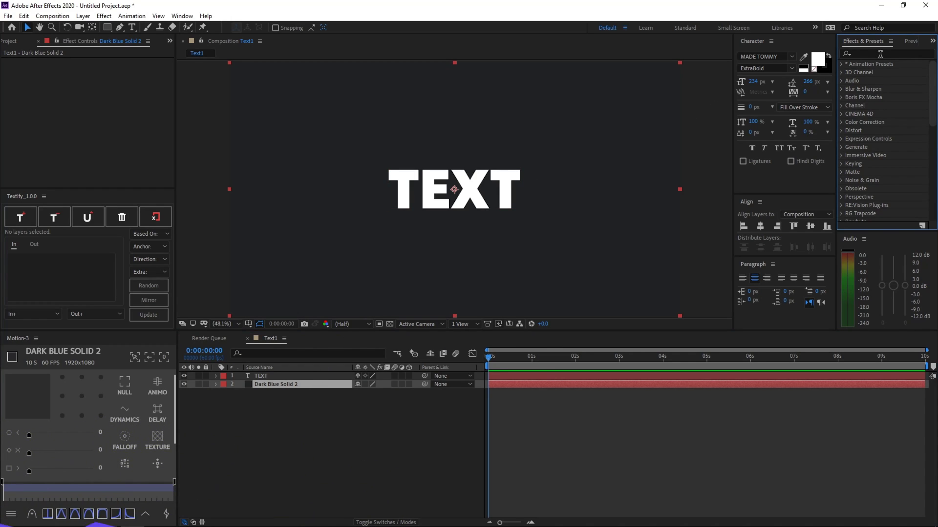
{"action": "type", "text": "saber"}
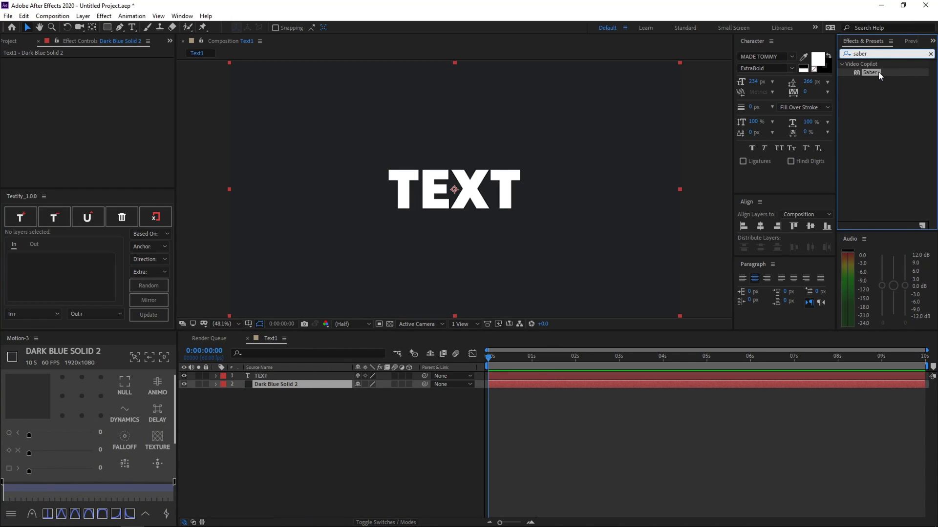
{"action": "left_click_drag", "start_coordinate": [870, 72], "coordinate": [306, 383]}
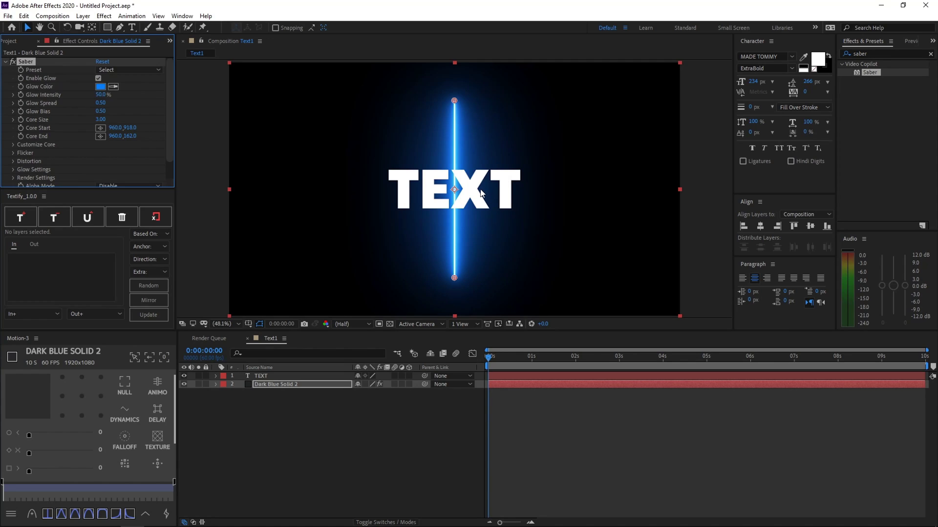
Set Saber's Core Type to Text Layer on 1. TEXT and lower Glow Intensity to 11%
{"action": "left_click", "coordinate": [13, 145]}
{"action": "scroll", "coordinate": [14, 155], "scroll_direction": "down", "scroll_amount": 3}
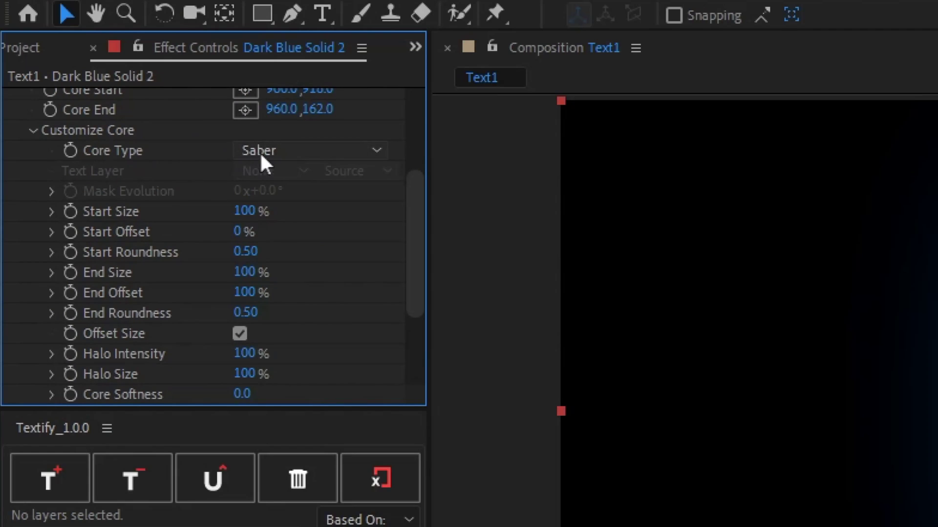
{"action": "left_click", "coordinate": [276, 152]}
{"action": "left_click", "coordinate": [337, 230]}
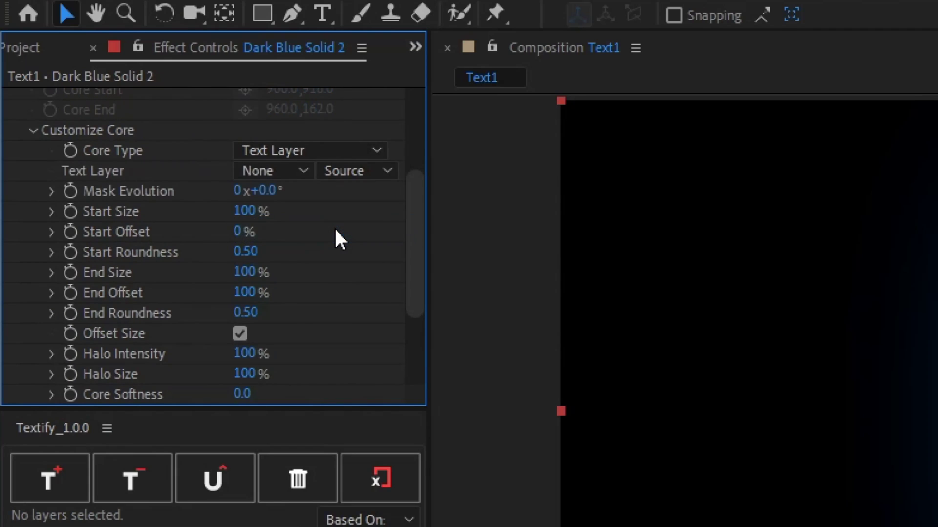
{"action": "left_click", "coordinate": [256, 170]}
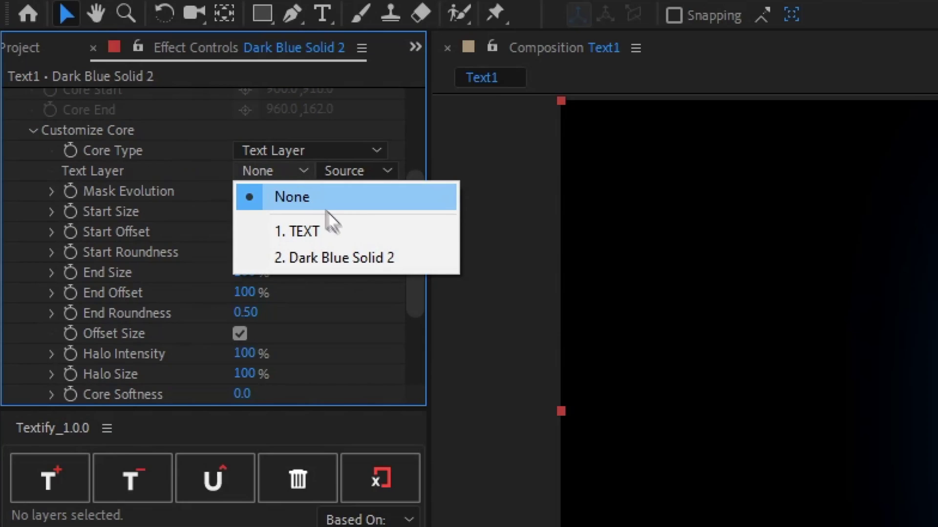
{"action": "left_click", "coordinate": [337, 231]}
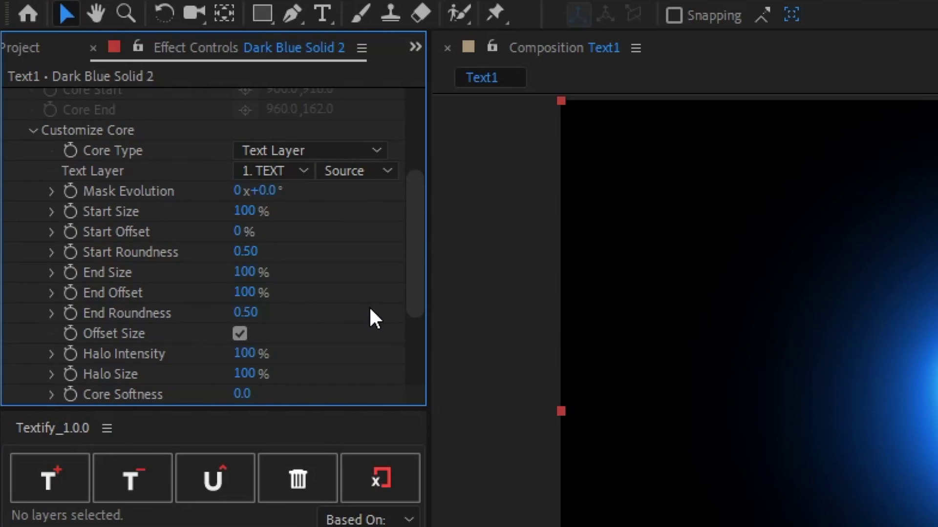
{"action": "scroll", "coordinate": [368, 313], "scroll_direction": "up", "scroll_amount": 5}
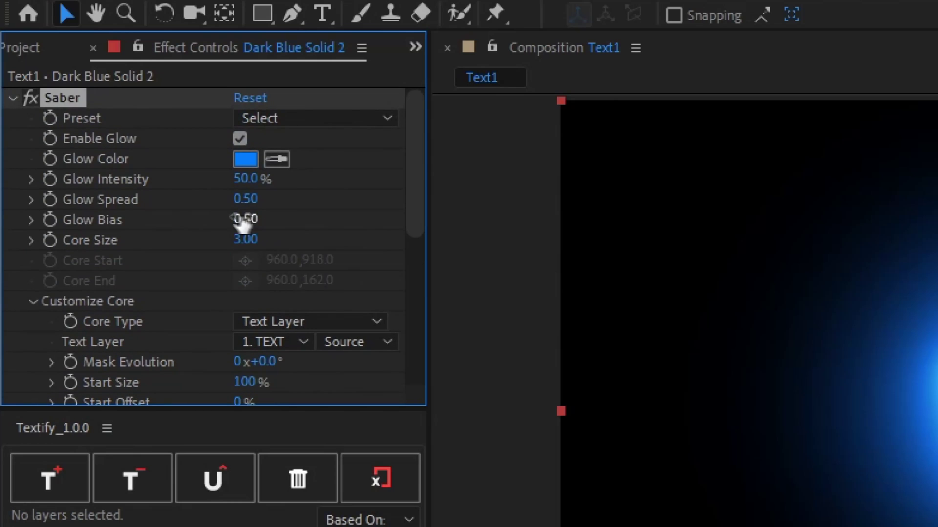
{"action": "left_click_drag", "start_coordinate": [247, 186], "coordinate": [190, 181]}
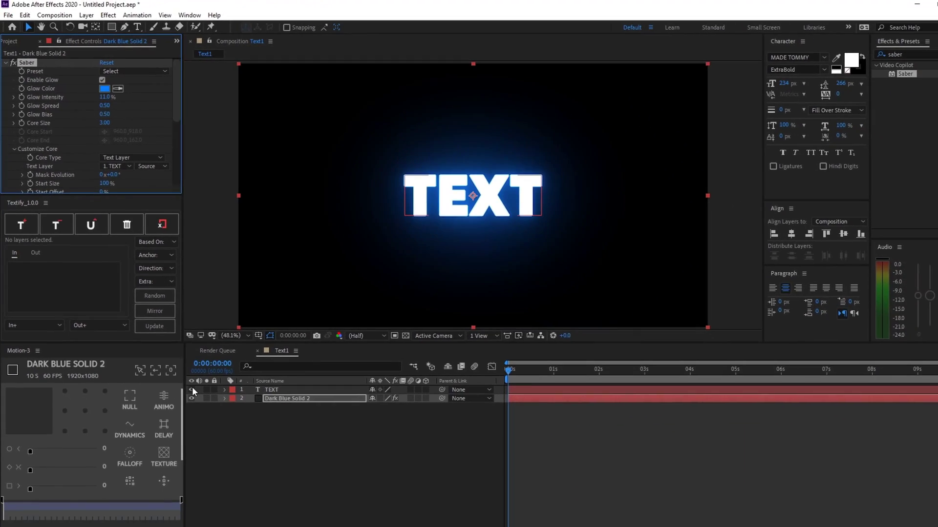
Hide the white TEXT layer and apply Saber's Patronus preset
{"action": "left_click", "coordinate": [191, 390]}
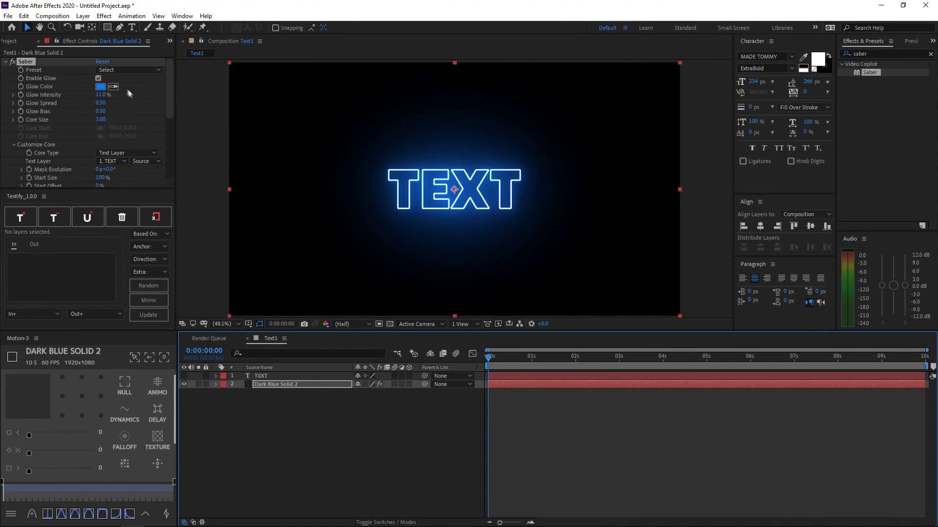
{"action": "left_click", "coordinate": [121, 68]}
{"action": "left_click", "coordinate": [124, 72]}
{"action": "left_click", "coordinate": [124, 72]}
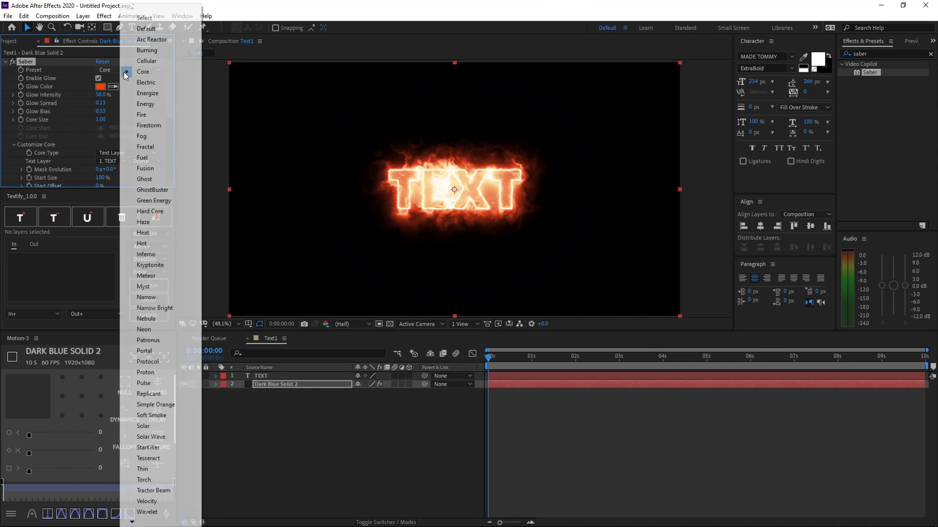
{"action": "left_click", "coordinate": [180, 341]}
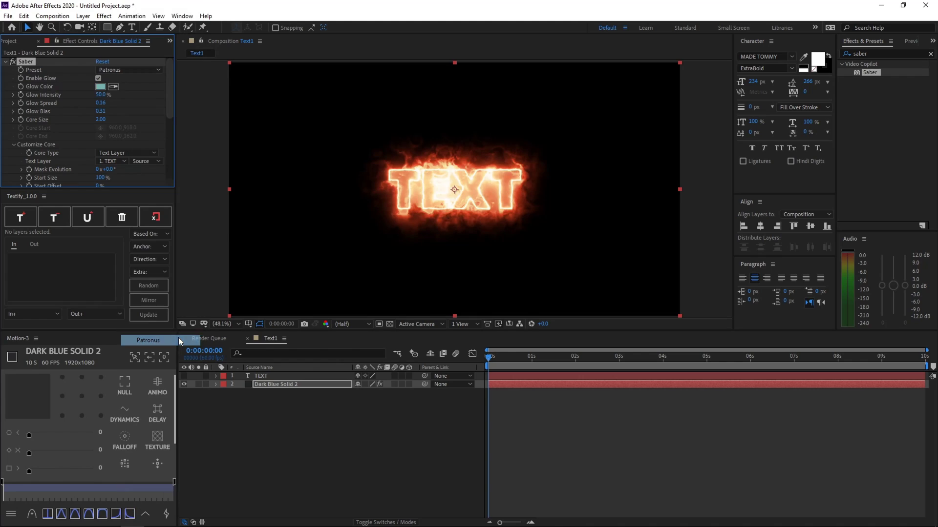
Change the Saber Glow Color to bright blue 148BDF
{"action": "left_click", "coordinate": [100, 87]}
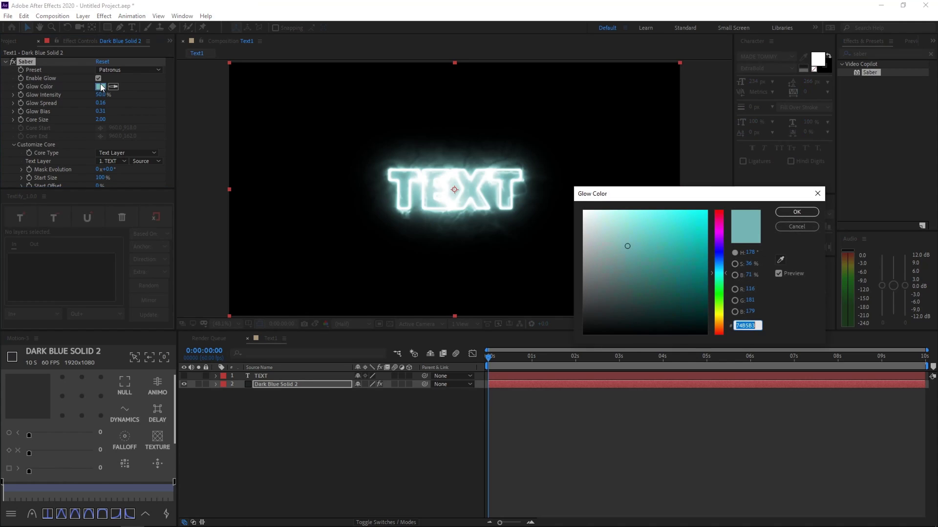
{"action": "left_click_drag", "start_coordinate": [723, 274], "coordinate": [725, 263]}
{"action": "left_click_drag", "start_coordinate": [692, 237], "coordinate": [695, 226]}
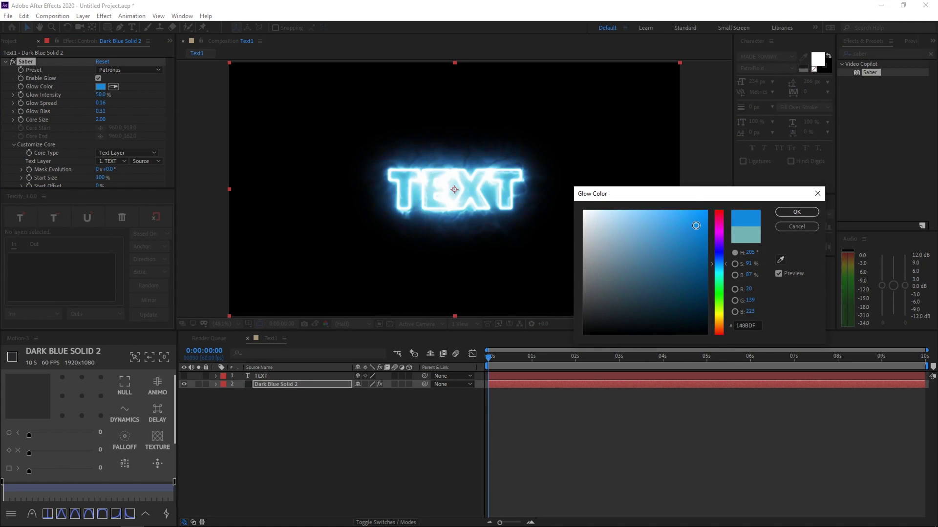
{"action": "left_click", "coordinate": [796, 211]}
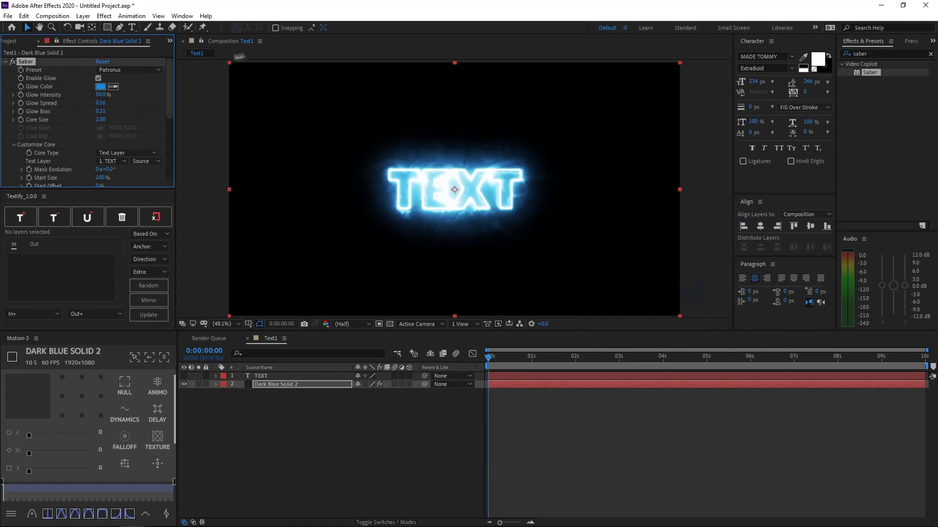
Lower Glow Bias to 0.24, then preview the outline and scrub back to the start
{"action": "left_click_drag", "start_coordinate": [98, 114], "coordinate": [106, 101]}
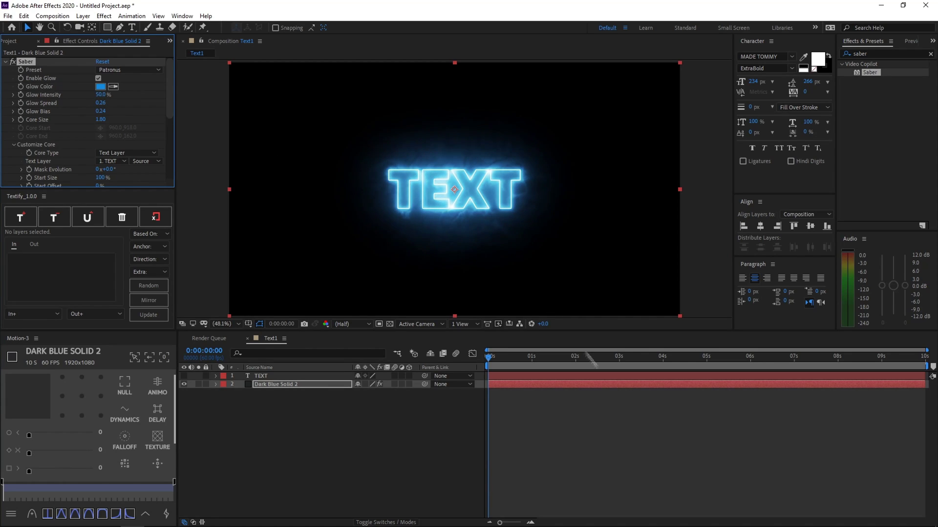
{"action": "left_click", "coordinate": [632, 429]}
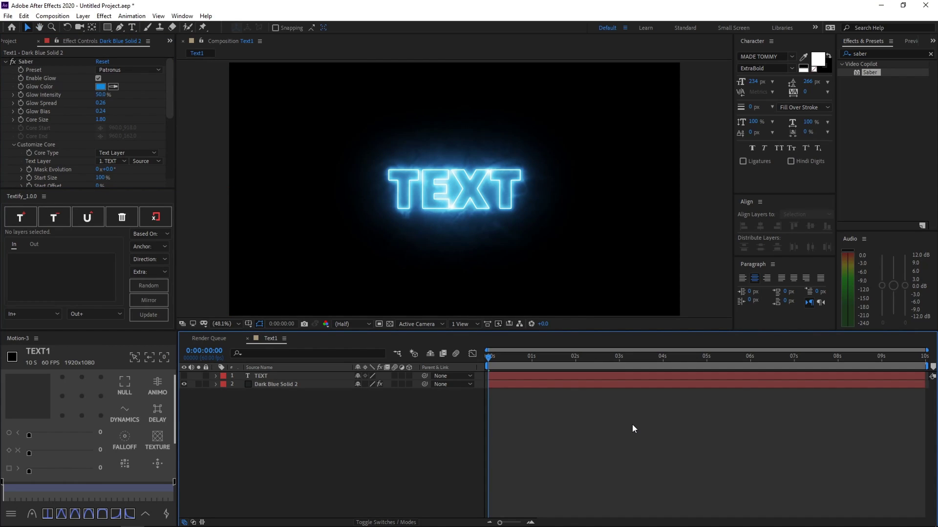
{"action": "key", "text": "space"}
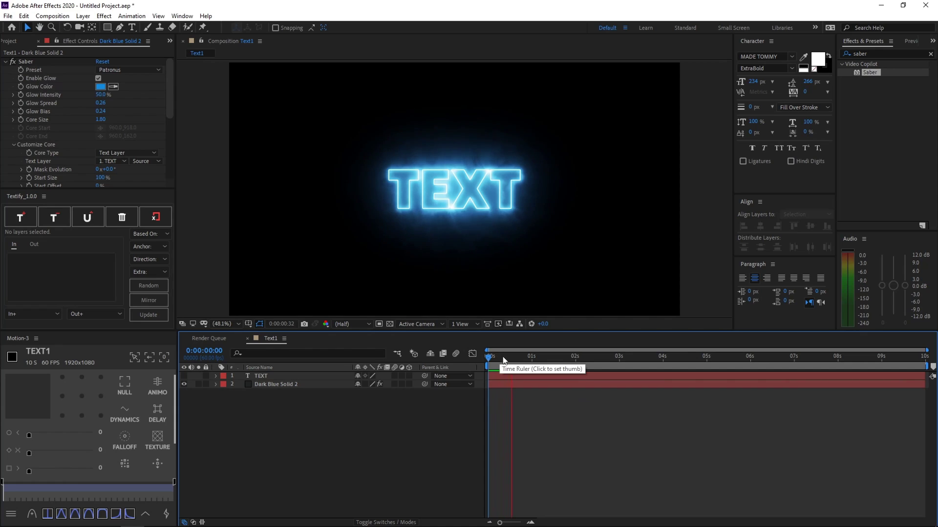
{"action": "key", "text": "space"}
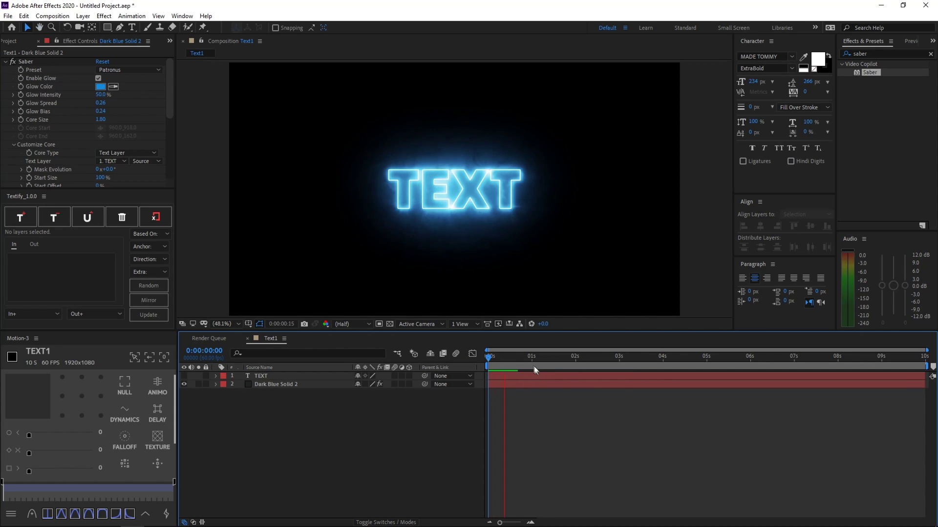
{"action": "left_click", "coordinate": [509, 357]}
{"action": "left_click_drag", "start_coordinate": [511, 357], "coordinate": [488, 360]}
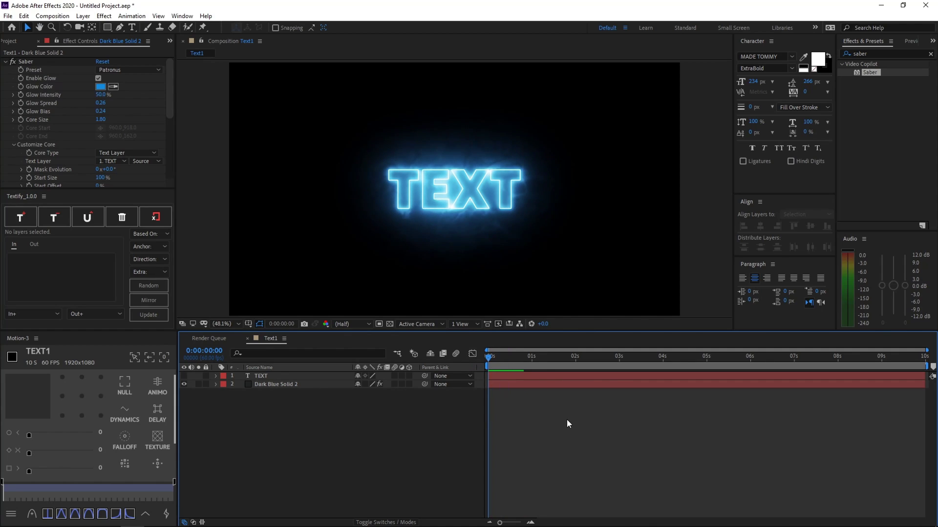